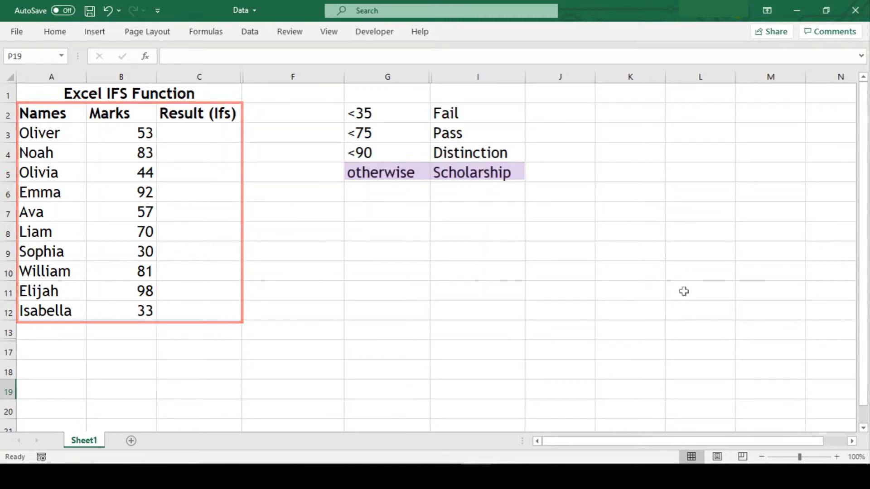
- Enter the formula =IFS(B3<35,"Fail",B3<75,"Pass",B3<90,"Distinction") in cell C3 to grade the first student's marks
click(218, 135)
text(=)
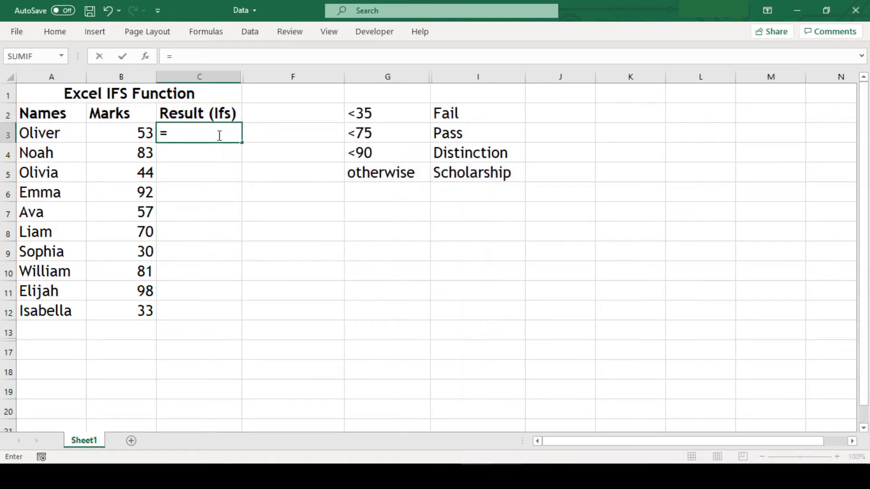
text(ifs()
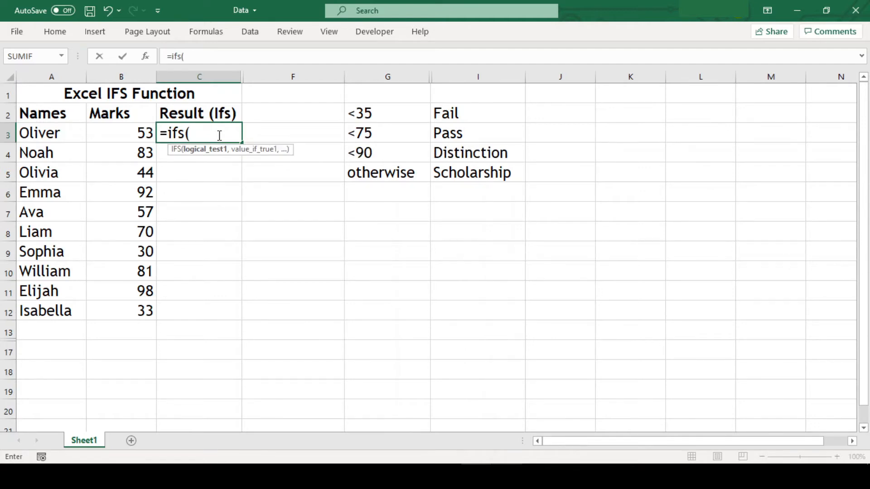
text(b3<35,)
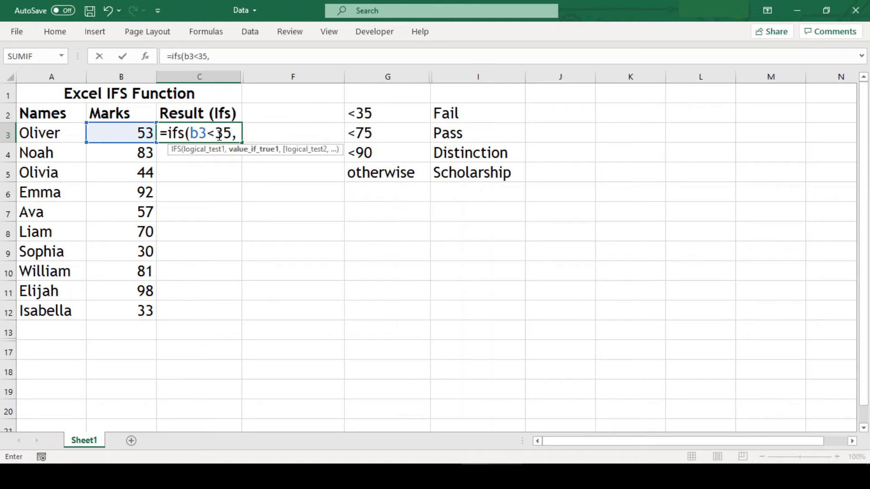
text(""Fail",)
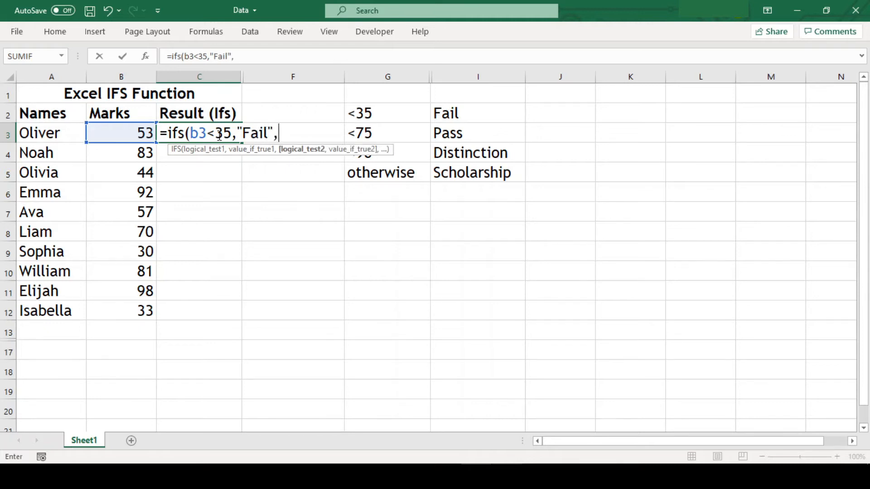
text(B3<)
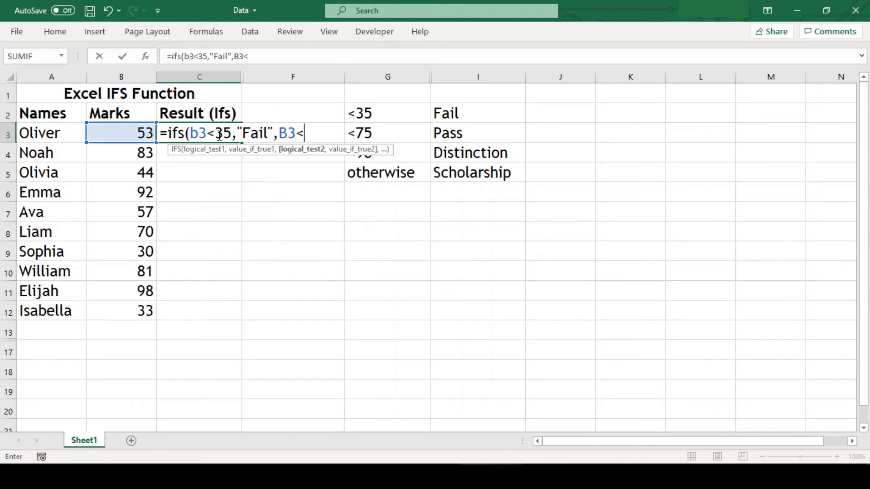
text(75,)
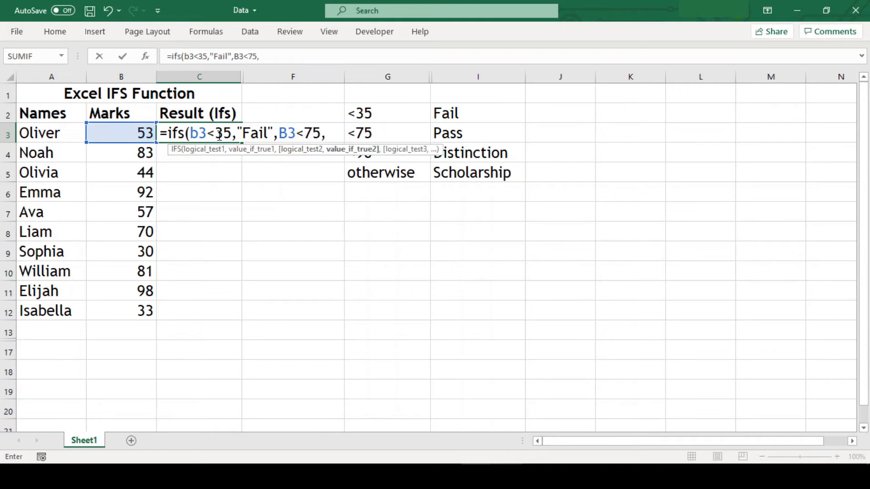
text("Pass",)
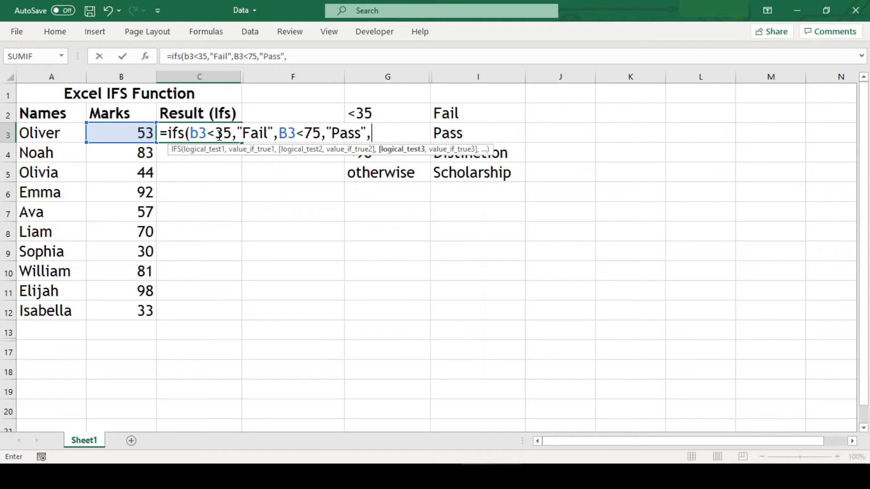
text(B3)
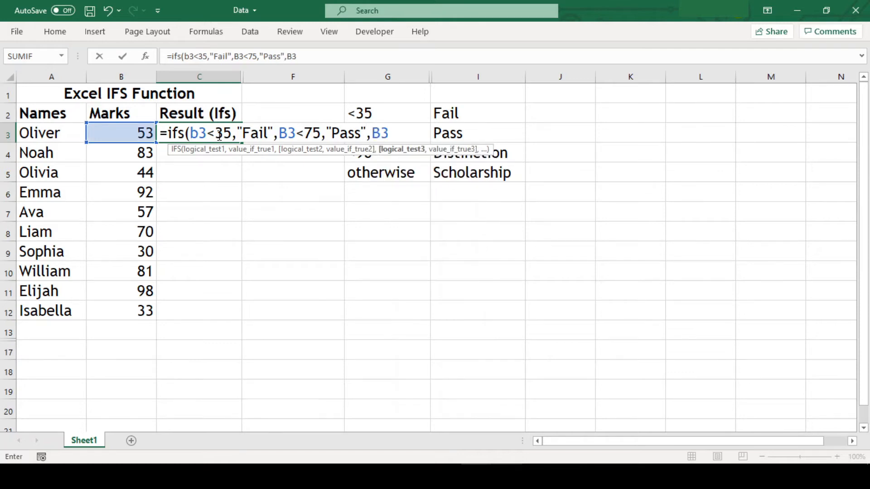
text(<90,)
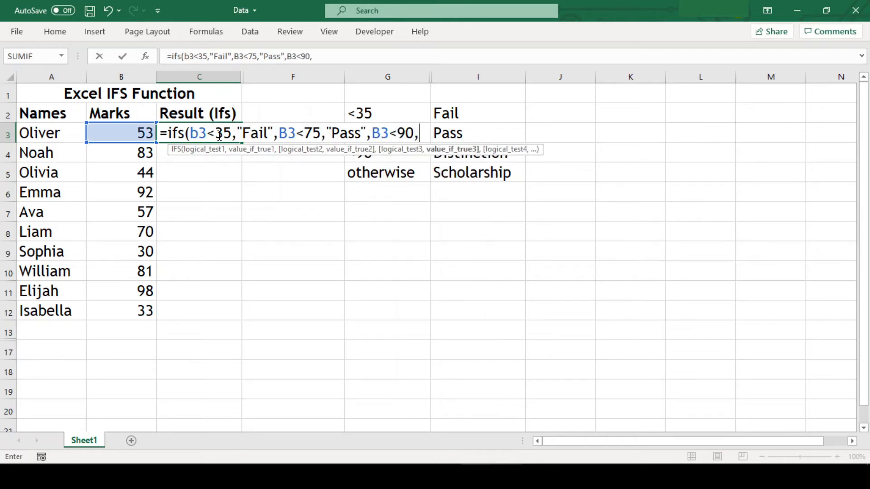
text("Distin)
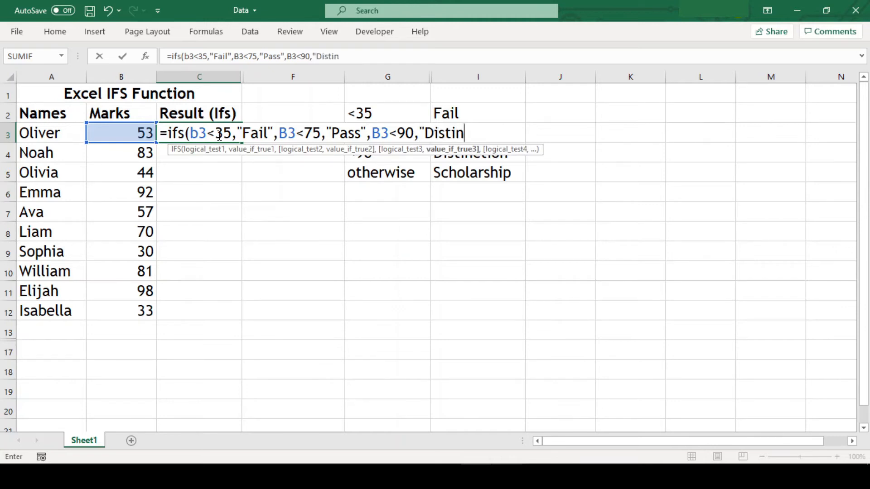
text(ction"))
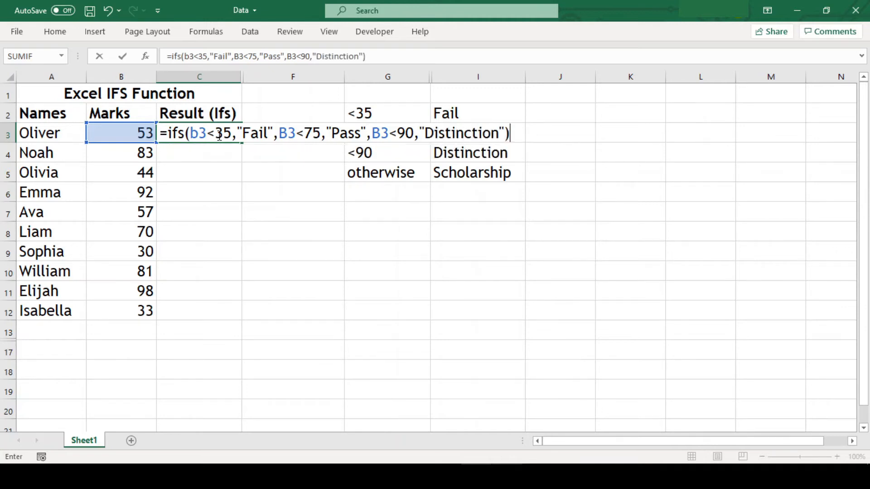
key(Return)
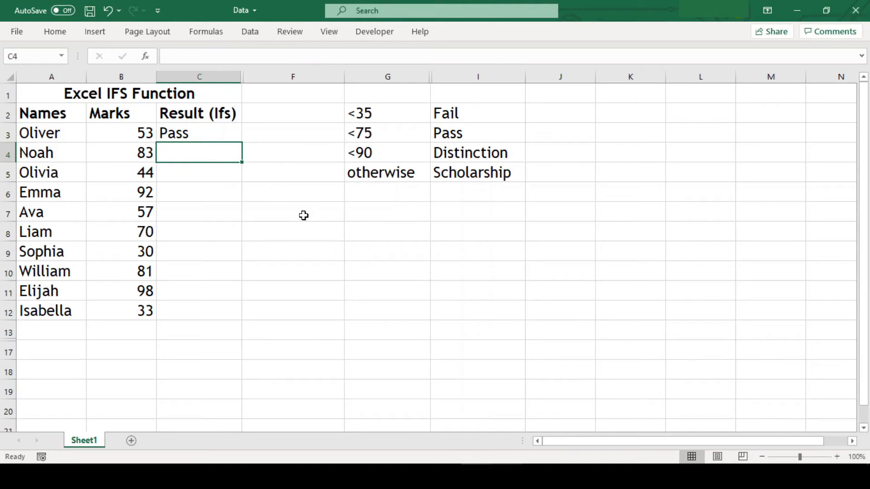
- Fill the IFS formula from C3 down the Result column through C12
click(218, 135)
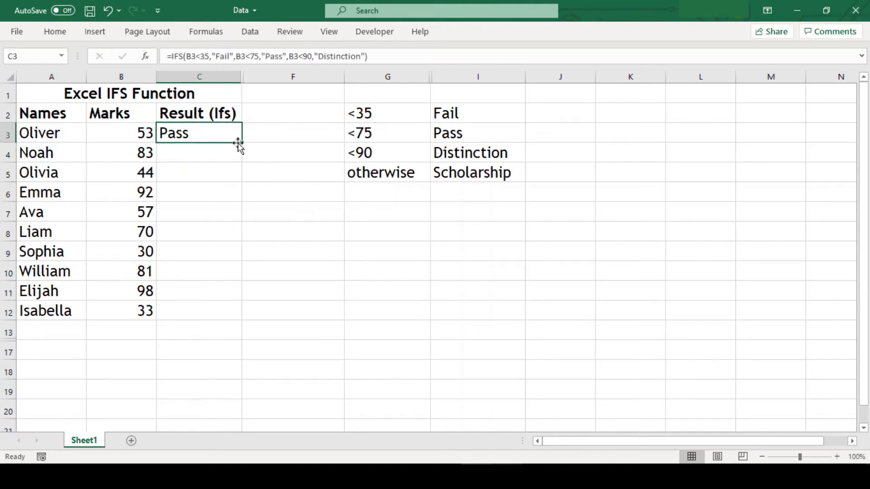
double_click(243, 146)
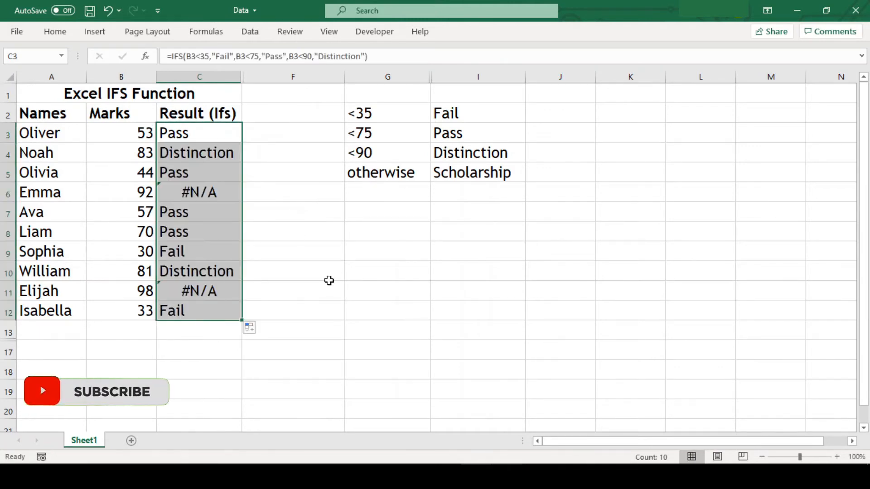
click(329, 281)
- Examine the results in C6 and C11 against the marks in B6 and B11 and the logical tests in C3's formula
click(200, 202)
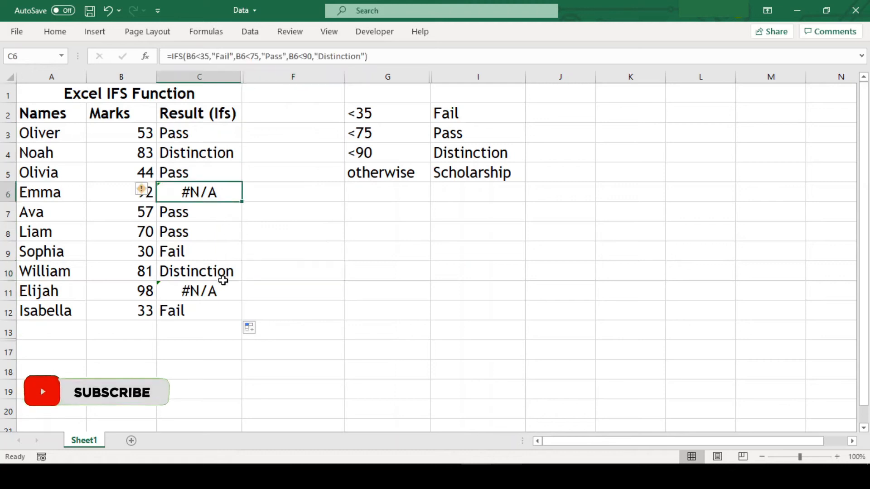
click(223, 291)
click(227, 192)
click(232, 258)
click(230, 287)
click(234, 138)
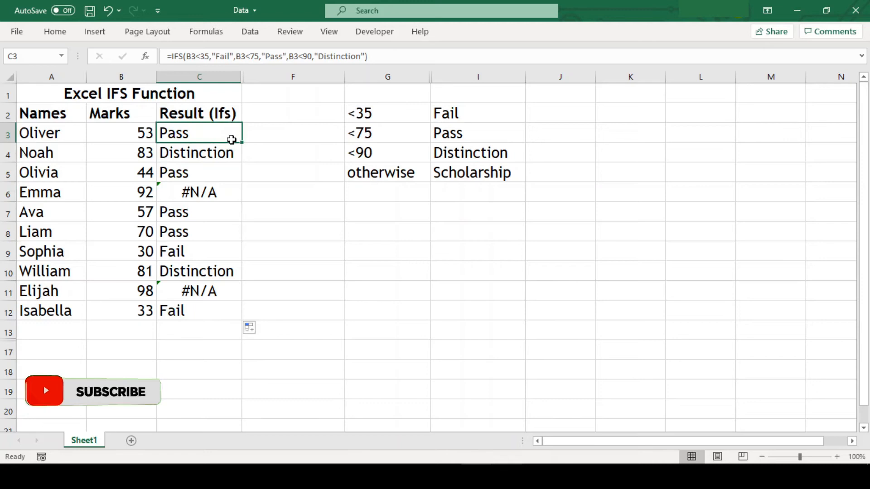
double_click(236, 139)
drag(194, 133, 422, 135)
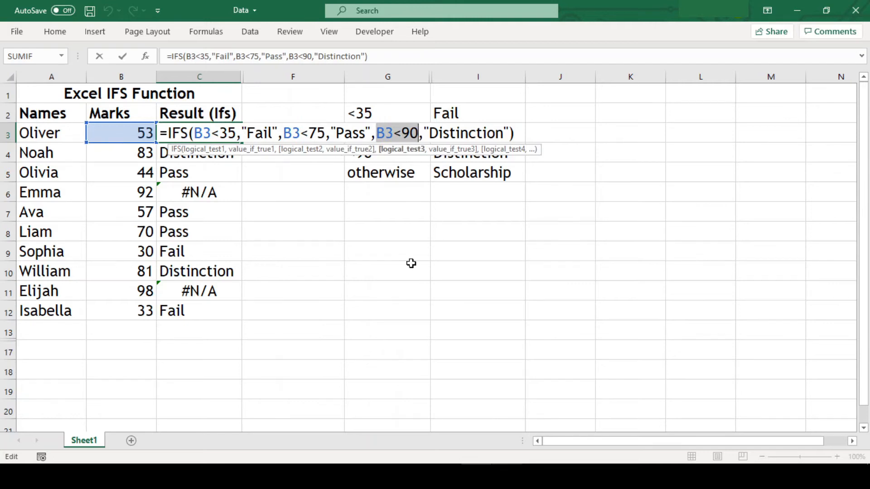
key(Escape)
click(114, 196)
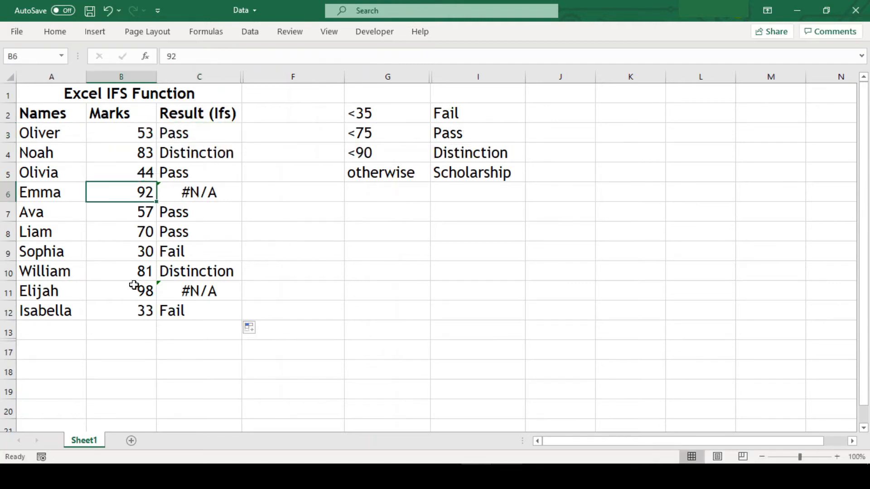
ctrl+click(136, 289)
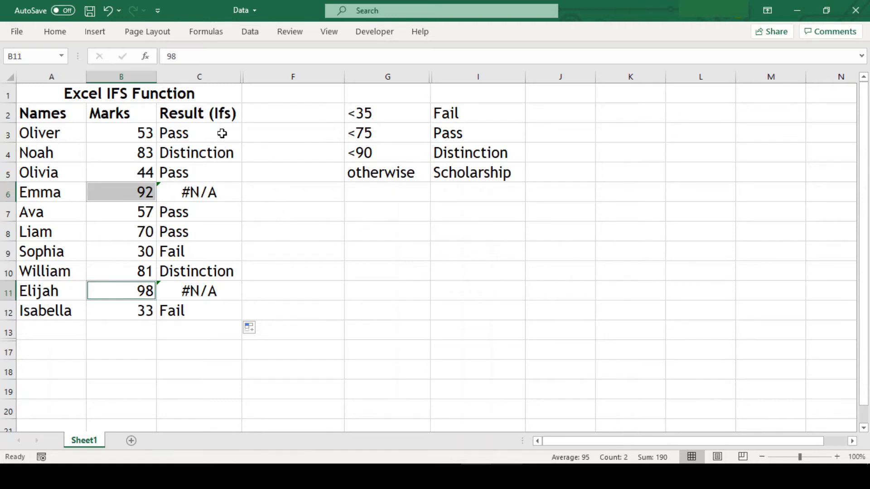
click(223, 195)
click(222, 289)
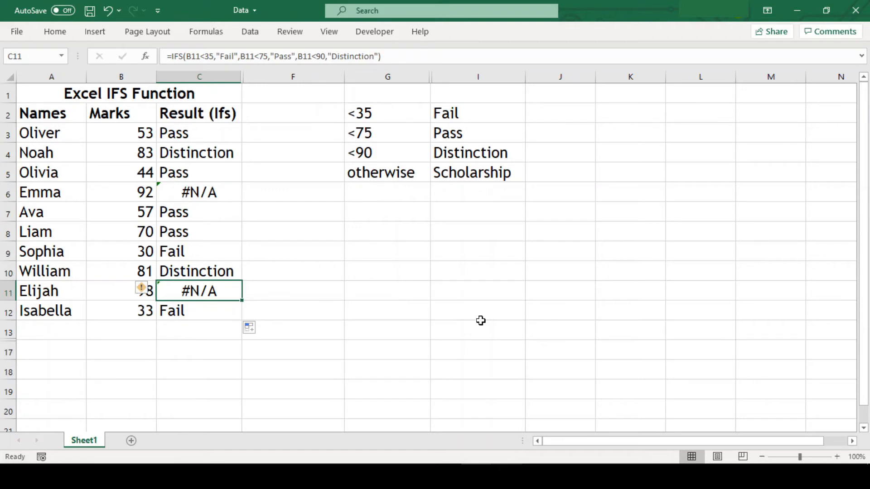
- Extend the IFS formula in C3 with a fourth test, B3>90, that returns "Scholarship"
click(230, 134)
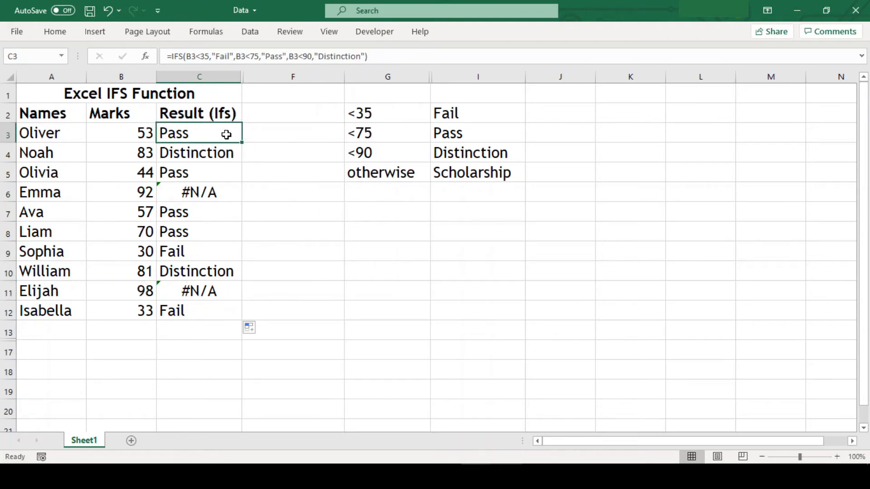
key(F2)
key(Left)
text(,b3)
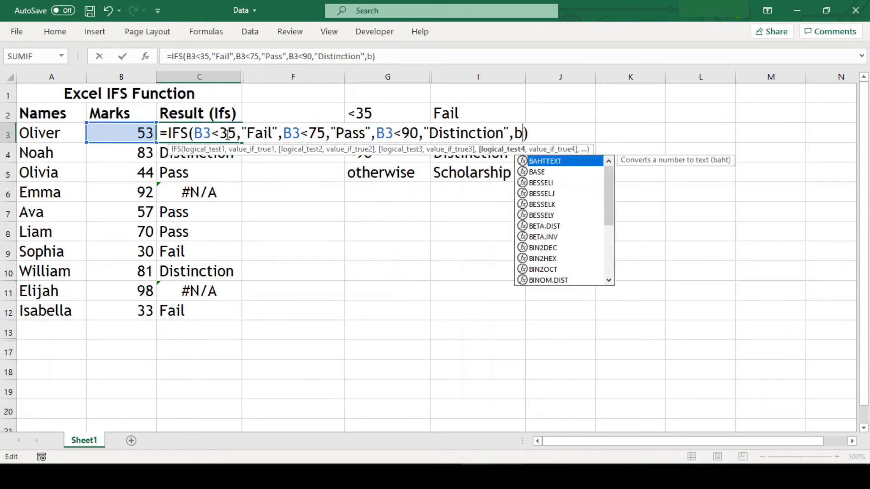
text(>90,"Sc)
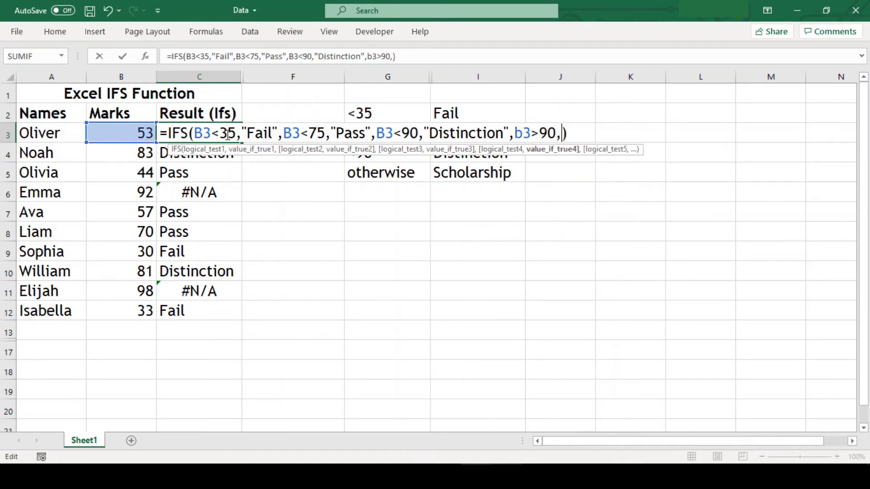
text(holars)
key(End)
key(Left)
text(hip")
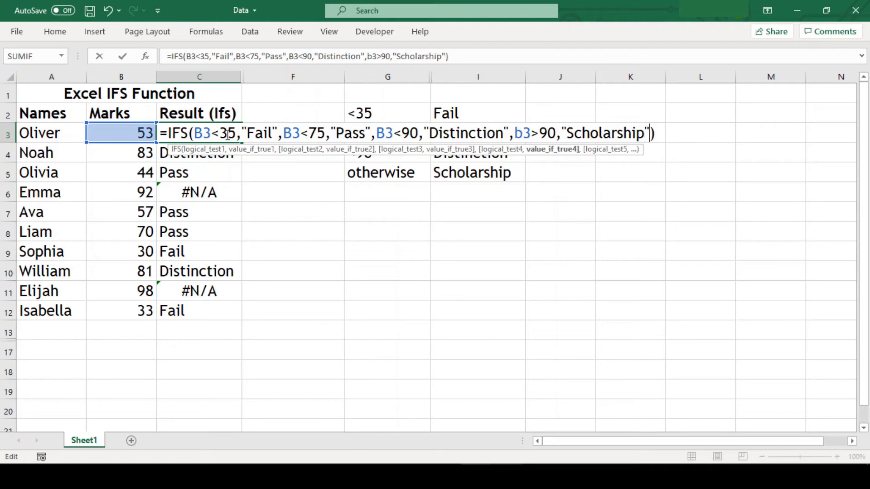
key(ctrl+Return)
- Fill the updated four-test IFS formula from C3 down through C12 and check the result in C6
double_click(242, 143)
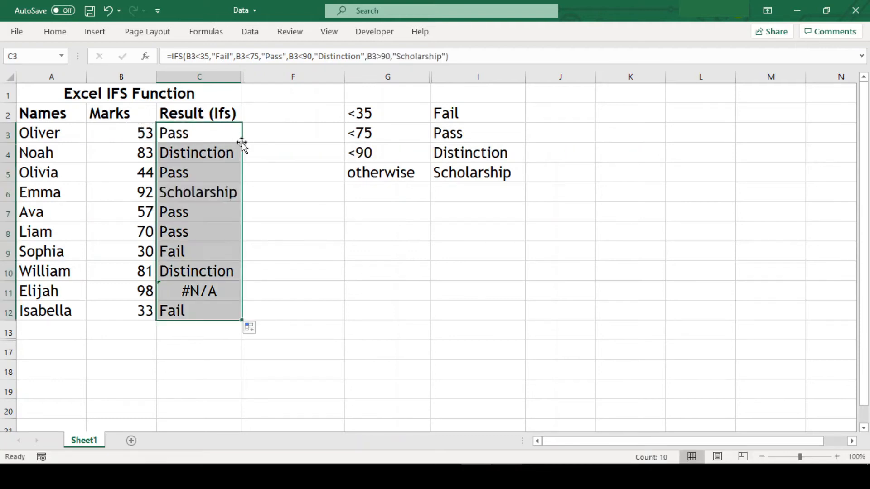
click(296, 282)
click(199, 194)
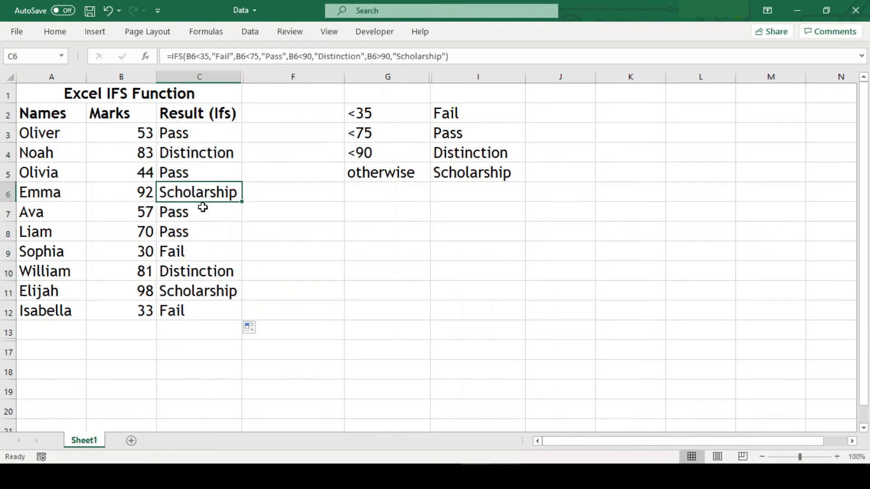
- Evaluate each of the four logical tests inside C11's IFS formula in turn, leaving the formula without saving the evaluated values
click(204, 284)
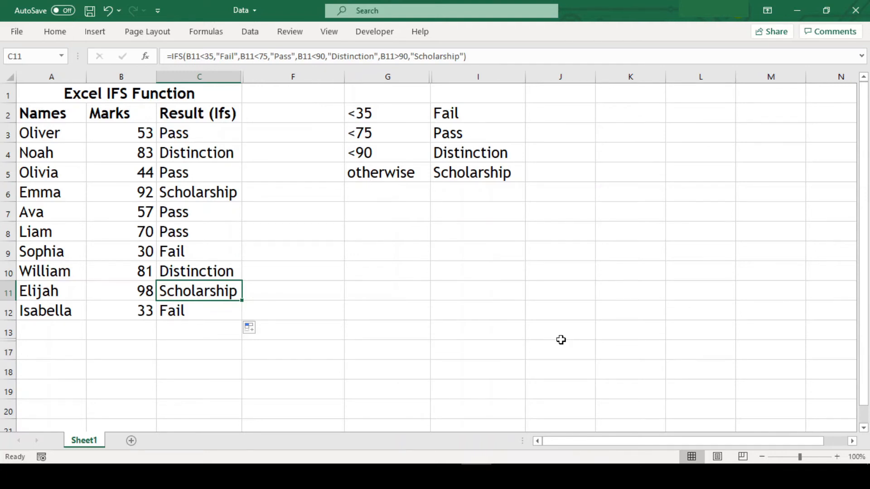
key(F2)
drag(195, 292, 245, 291)
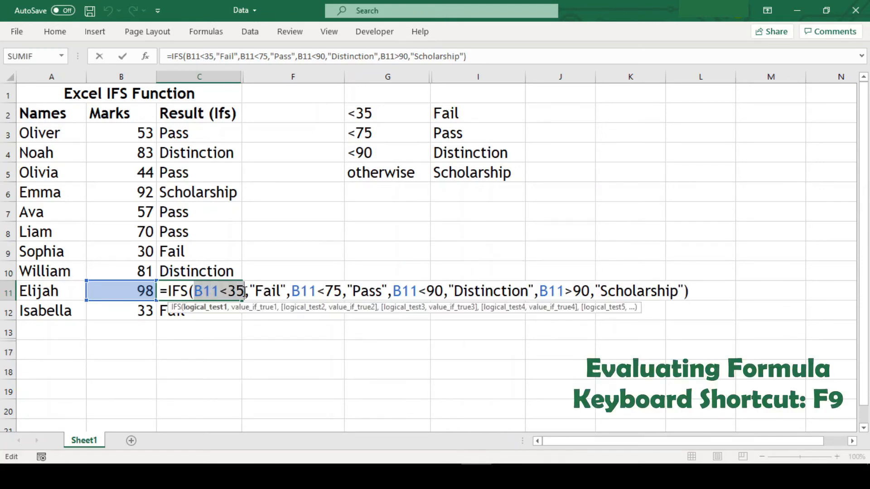
key(F9)
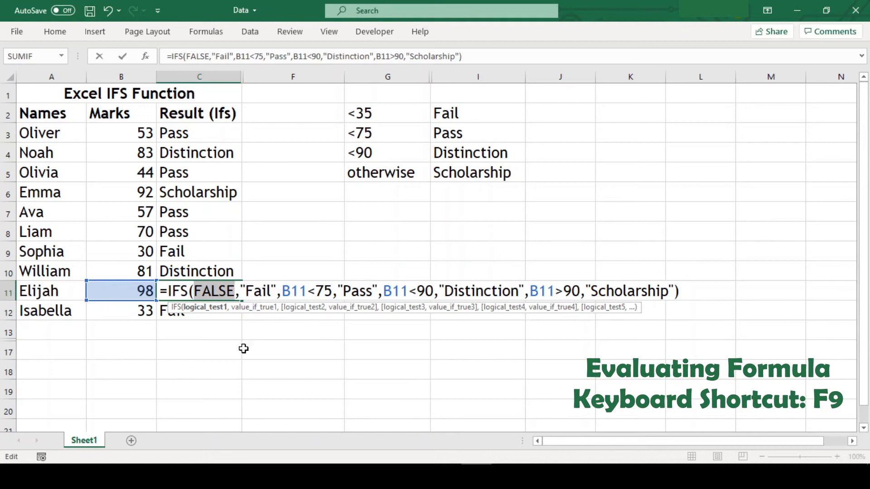
drag(282, 291, 333, 291)
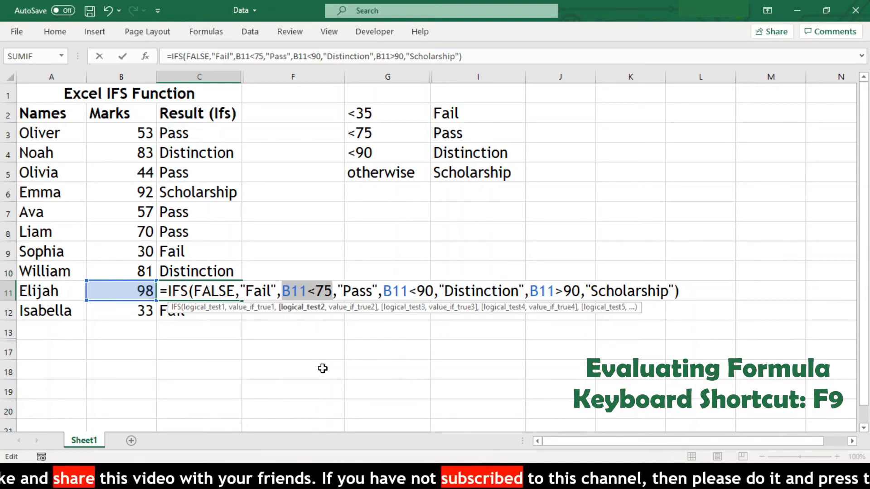
key(F9)
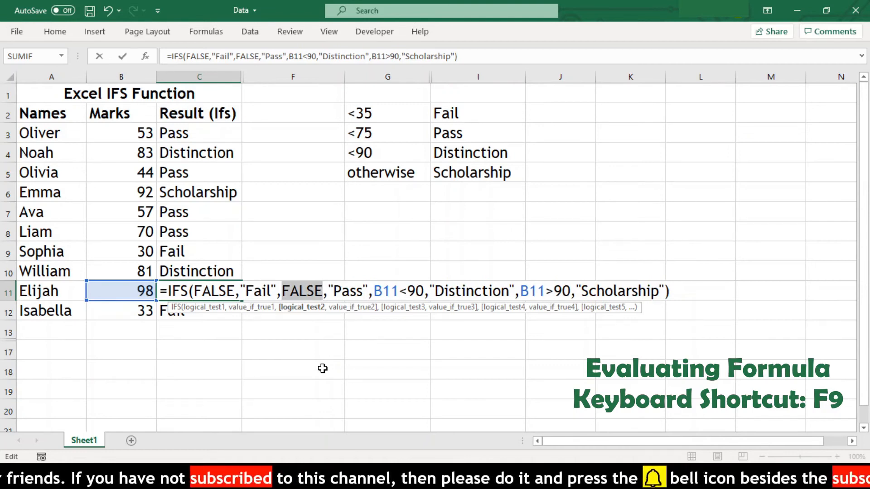
drag(374, 291, 424, 292)
key(F9)
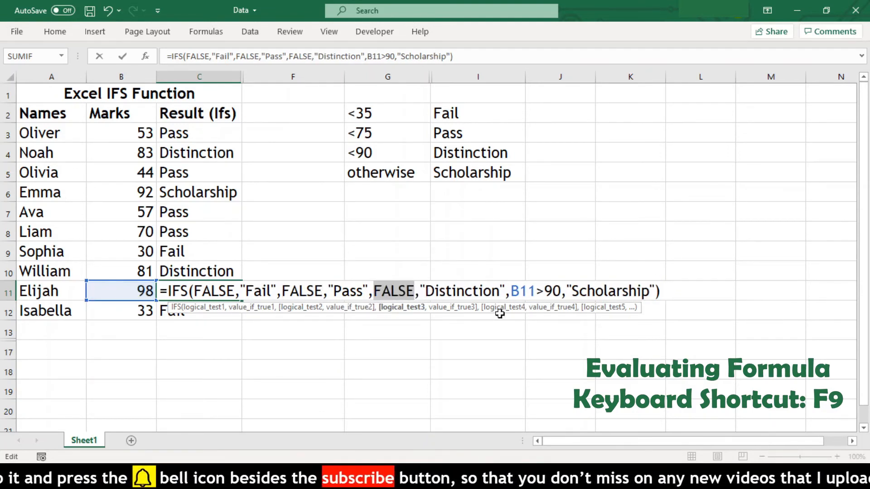
drag(511, 293, 562, 292)
key(F9)
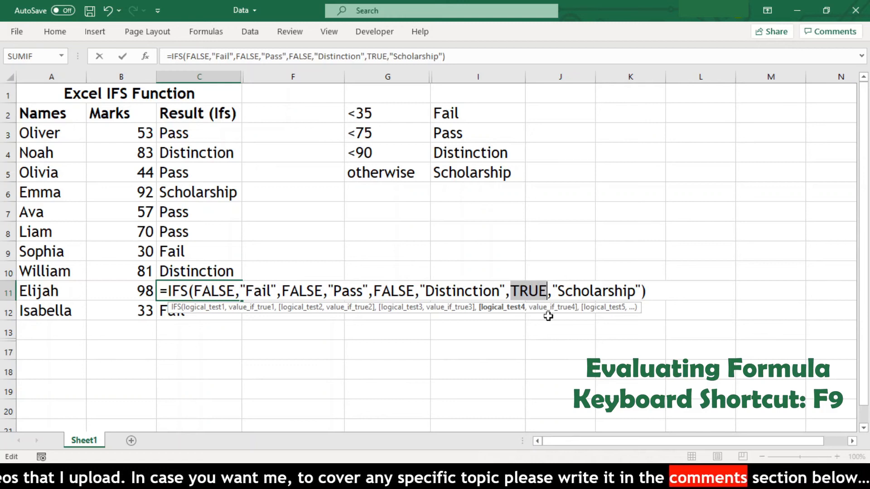
key(Escape)
- Replace the fourth logical test B11>90 in C11's IFS formula with True, keeping "Scholarship" as its result
key(F2)
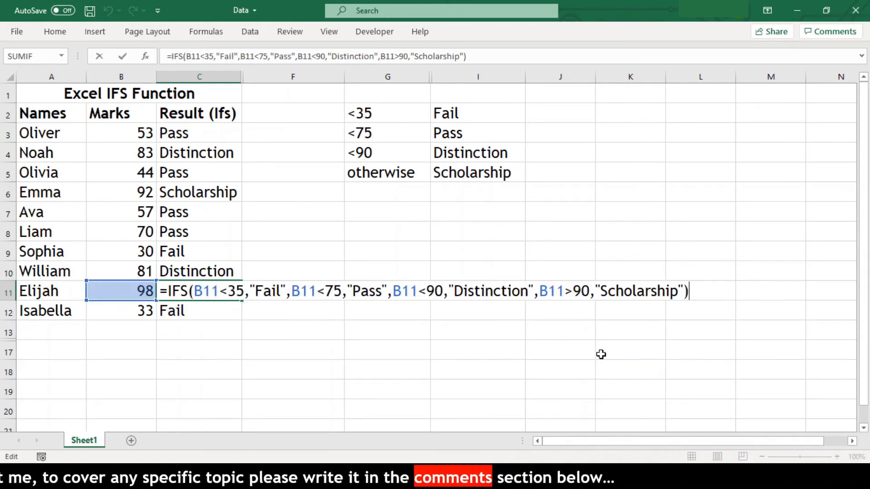
drag(539, 291, 591, 291)
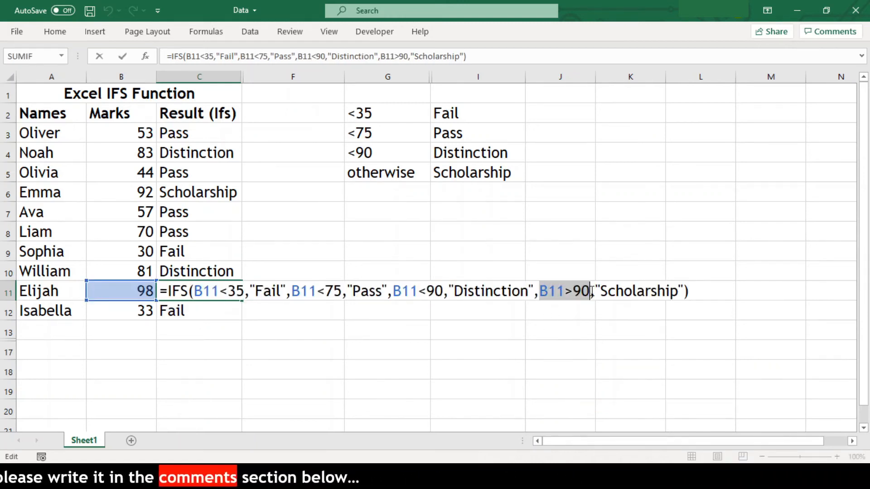
text(True)
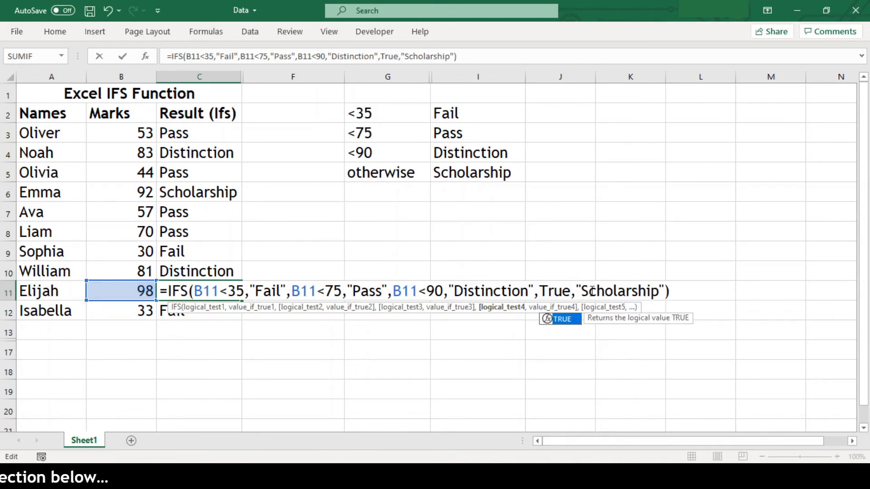
key(Return)
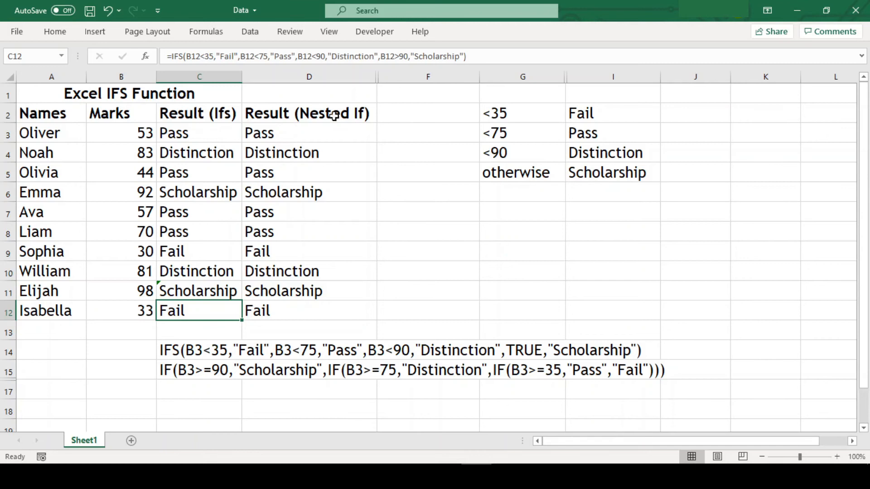
- Examine the nested IF formula in D3 and row 15 against the IFS formula in row 14 and the grading criteria in G2:I5
click(334, 117)
click(326, 131)
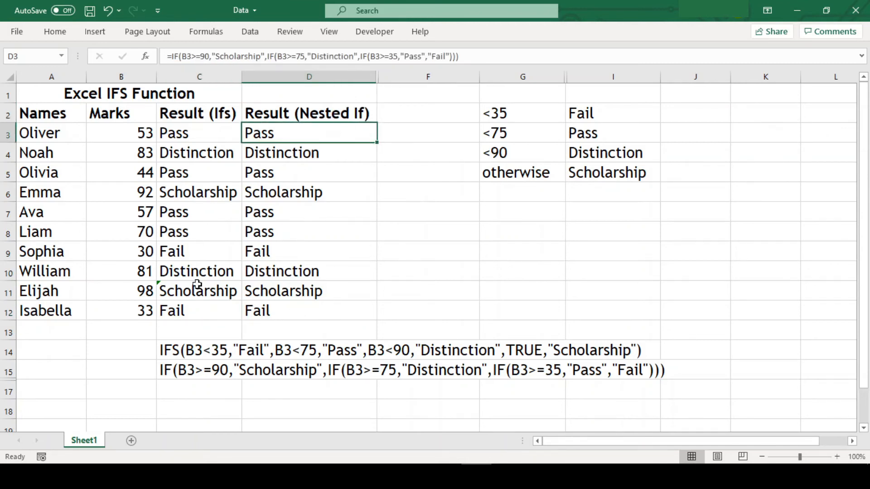
click(177, 350)
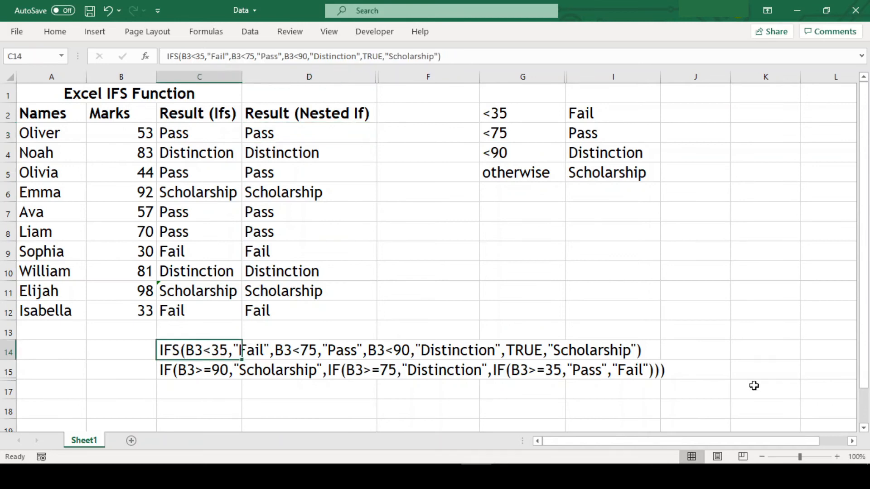
click(744, 370)
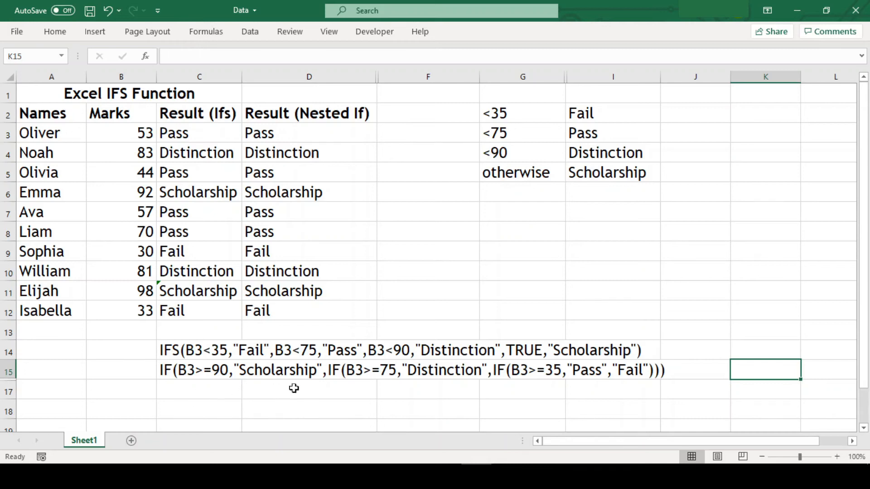
click(339, 373)
click(498, 369)
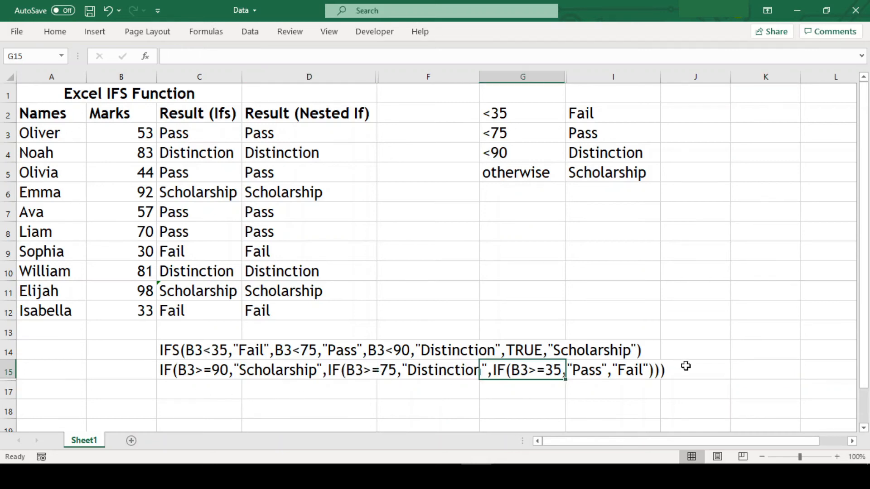
click(667, 367)
click(643, 370)
click(693, 379)
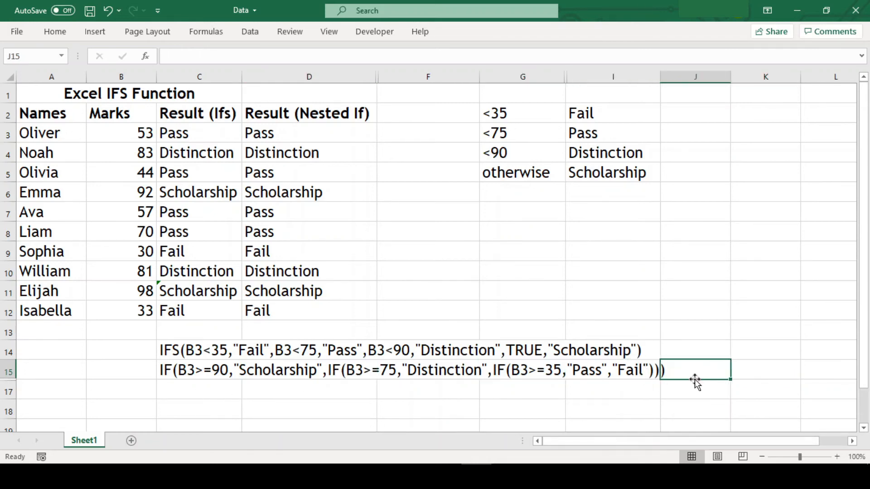
click(154, 396)
drag(522, 110, 621, 222)
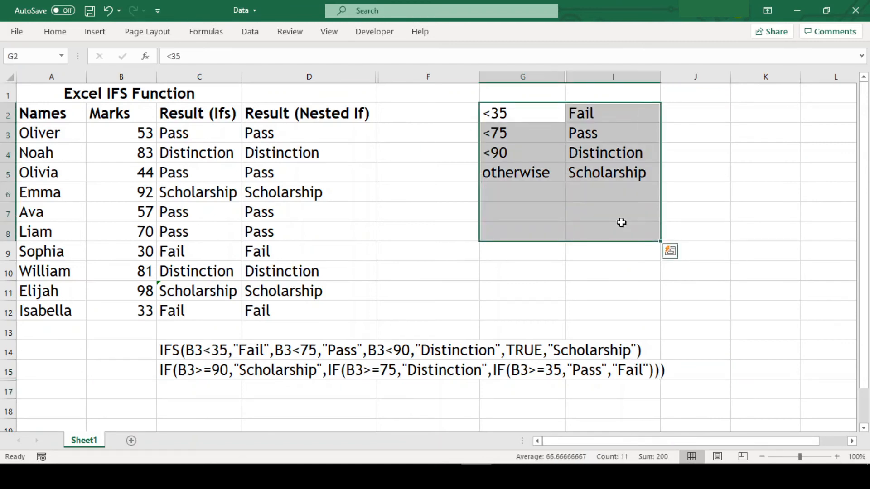
click(612, 276)
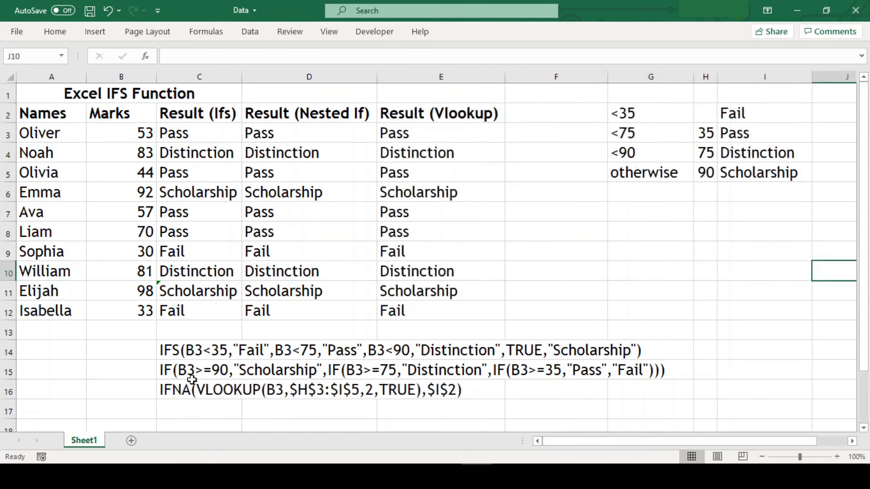
- Examine the IFNA and VLOOKUP formula behind E3:E12 against its lookup table in H2:I5 and the nested IF alternative
click(412, 112)
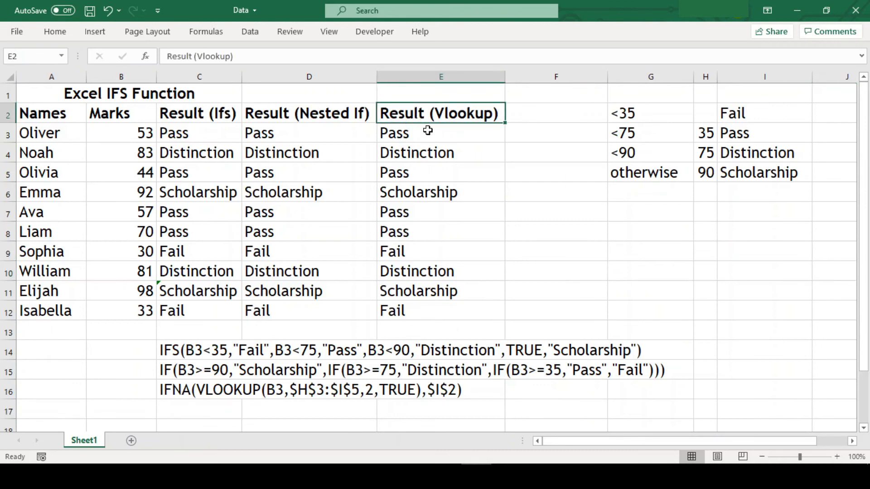
click(178, 392)
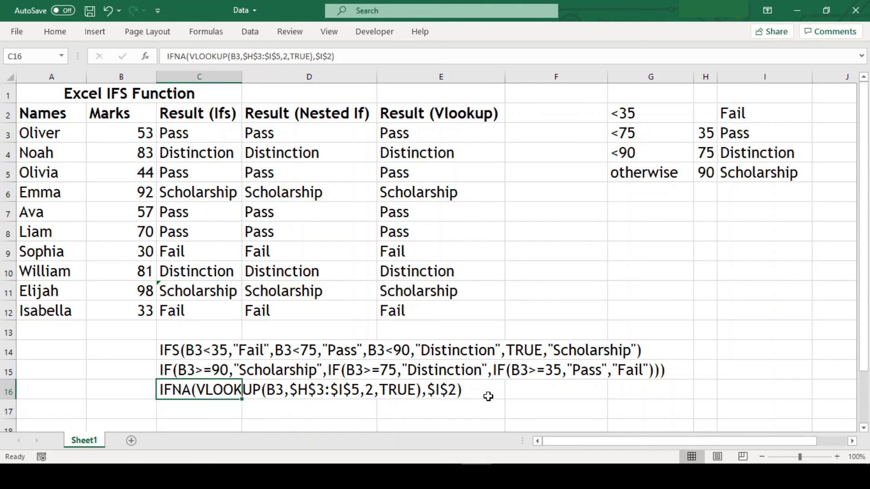
click(434, 127)
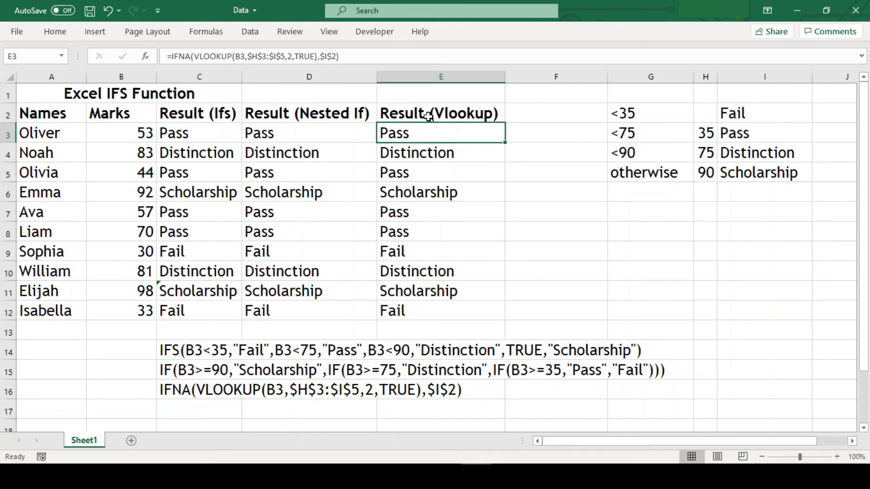
drag(428, 134, 428, 310)
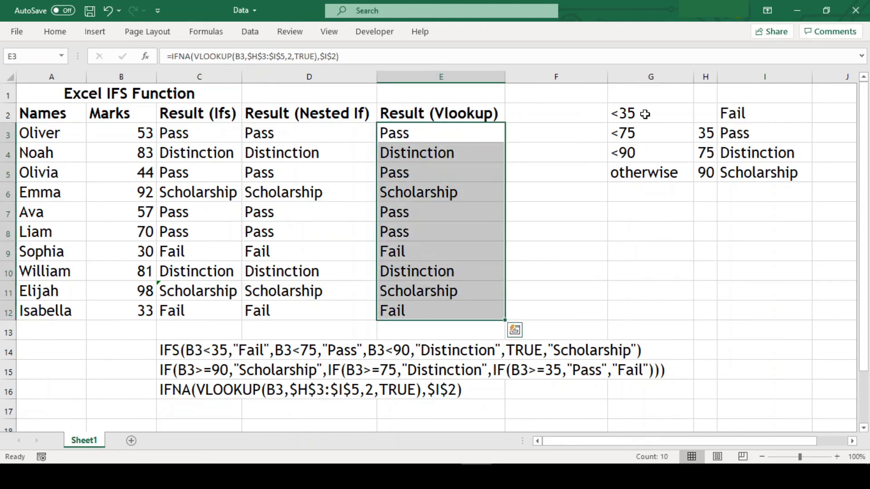
drag(707, 107, 750, 175)
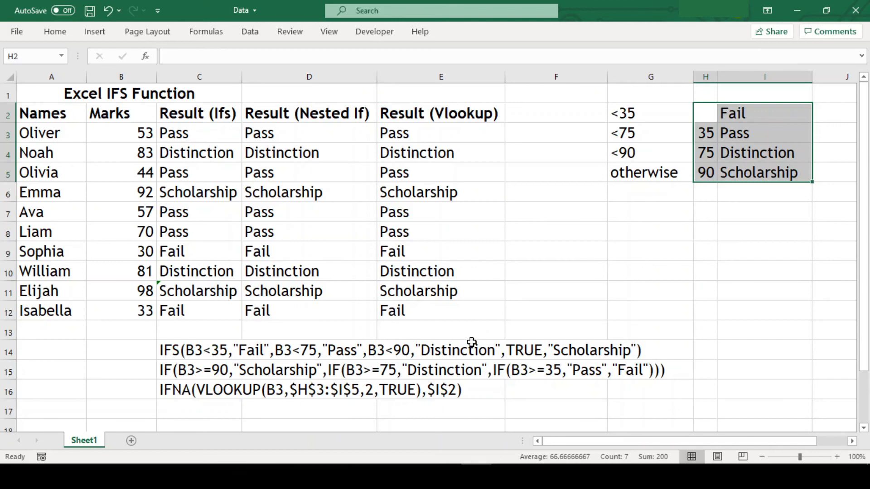
click(453, 393)
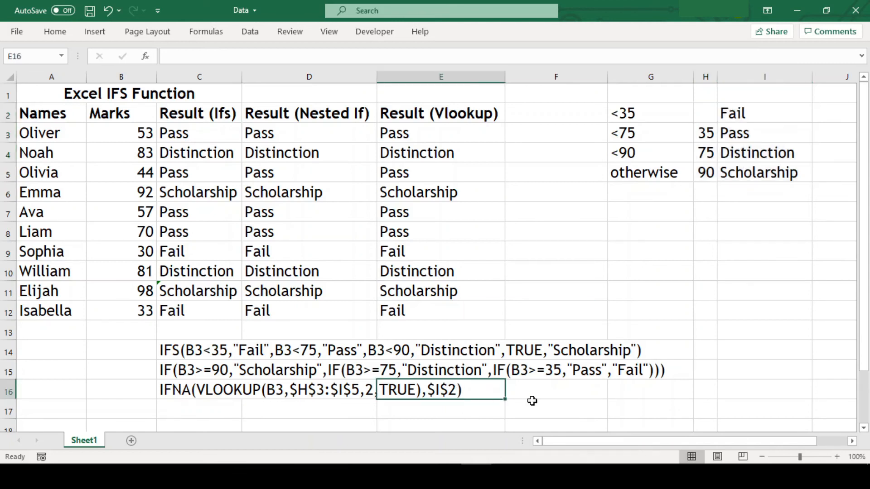
click(165, 391)
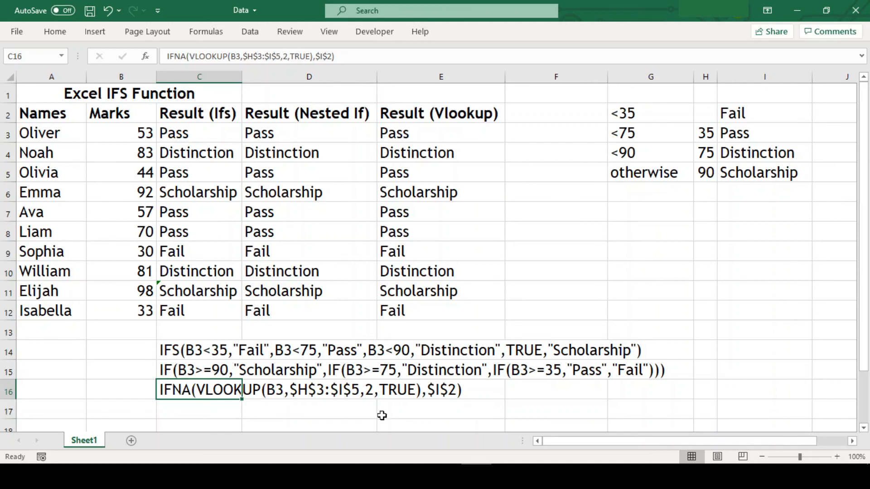
drag(647, 108, 761, 332)
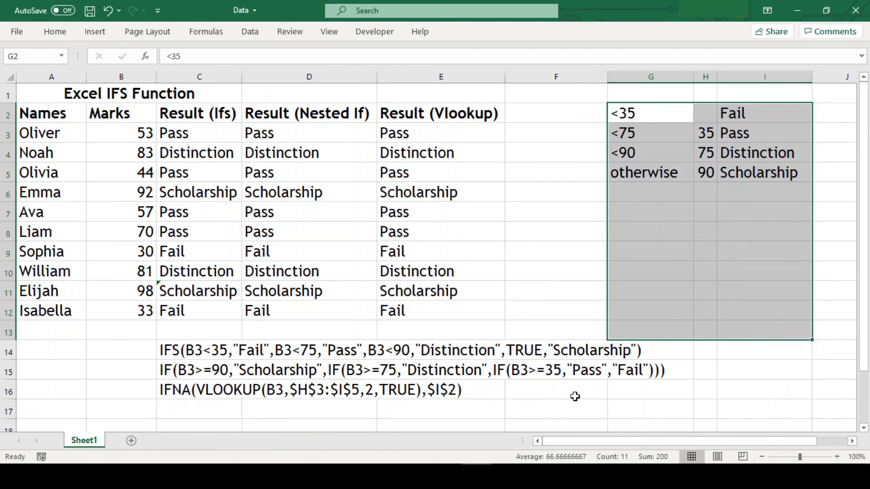
click(765, 350)
click(294, 113)
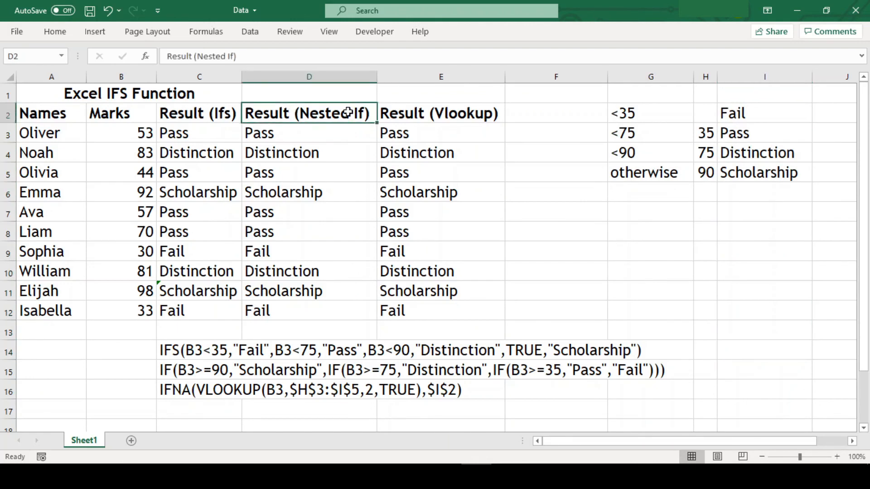
click(426, 113)
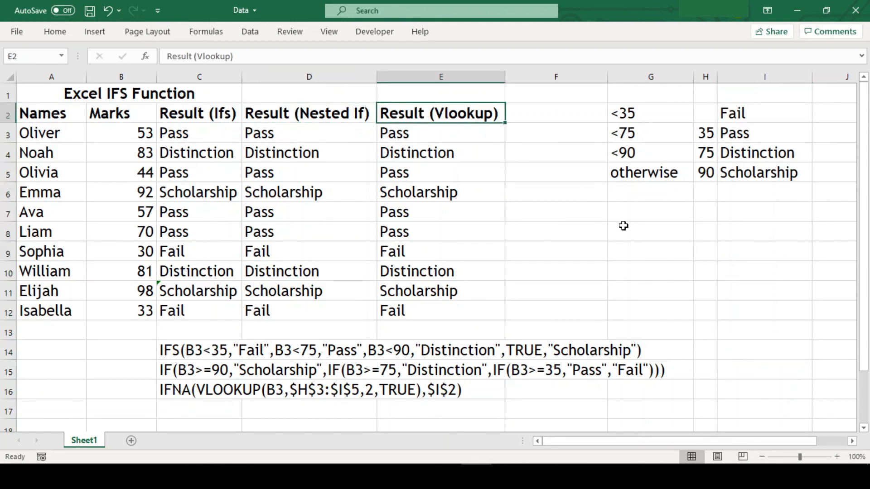
click(769, 346)
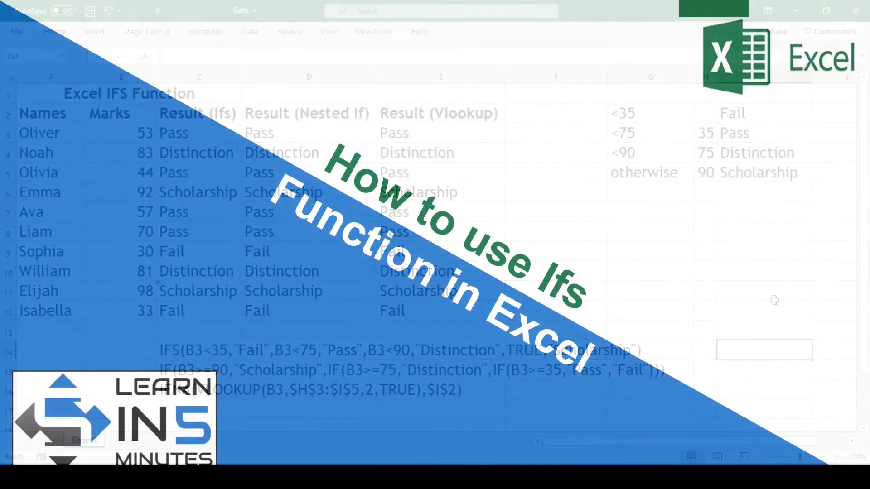